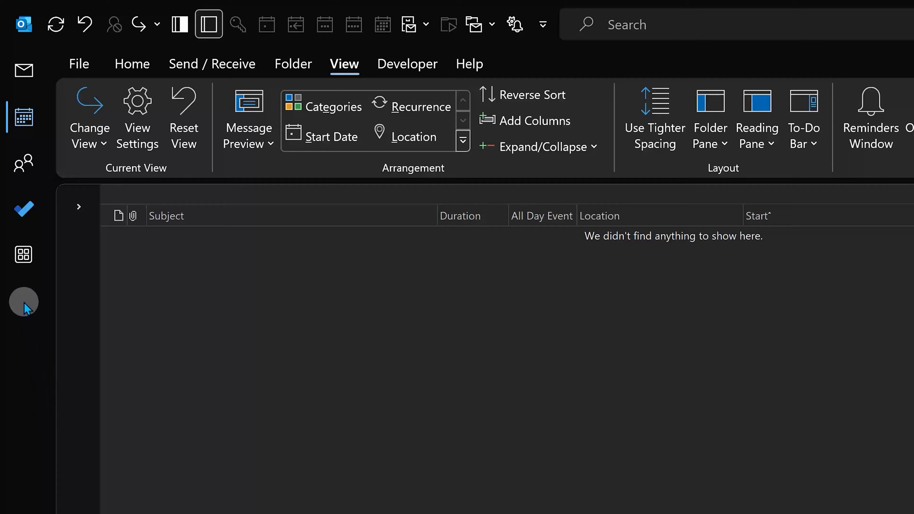
# - From the full folder list, add a folder 'test' under the main mailbox containing Calendar Items
pyautogui.click(18, 263)
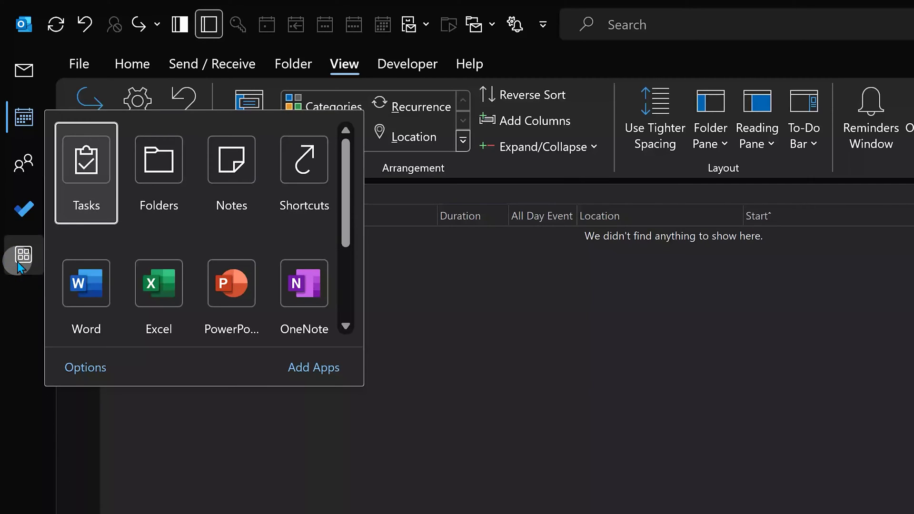
pyautogui.click(159, 161)
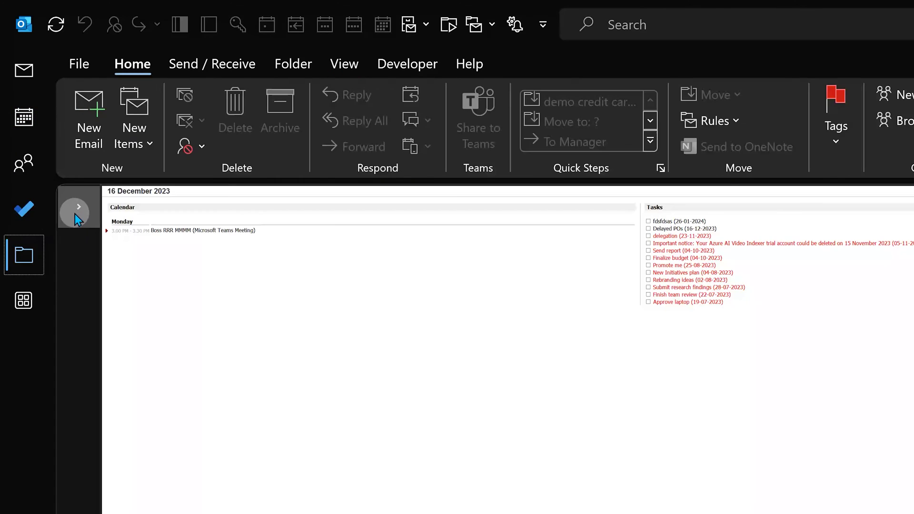
pyautogui.click(75, 214)
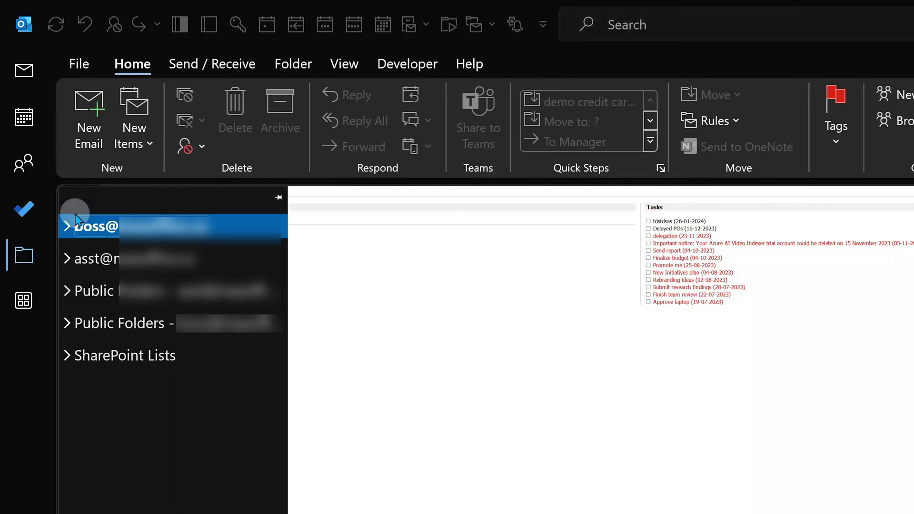
pyautogui.rightClick(107, 230)
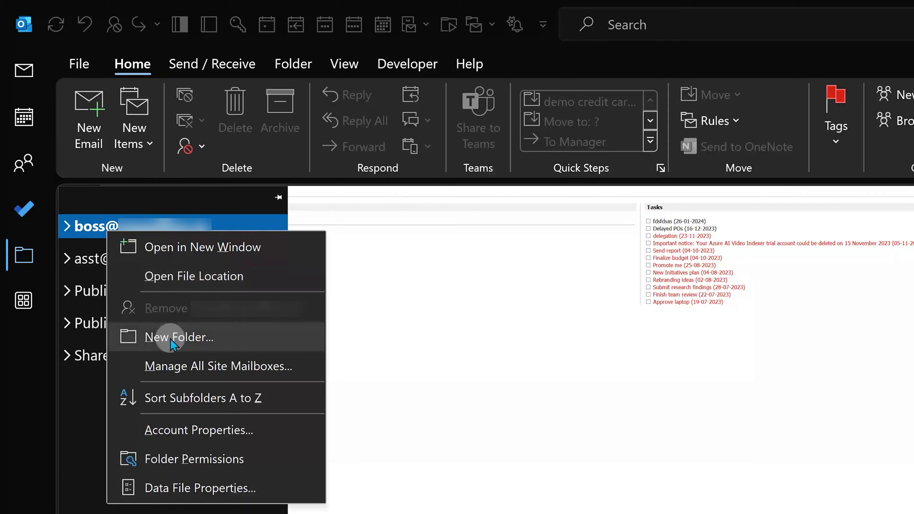
pyautogui.click(170, 337)
pyautogui.write('test')
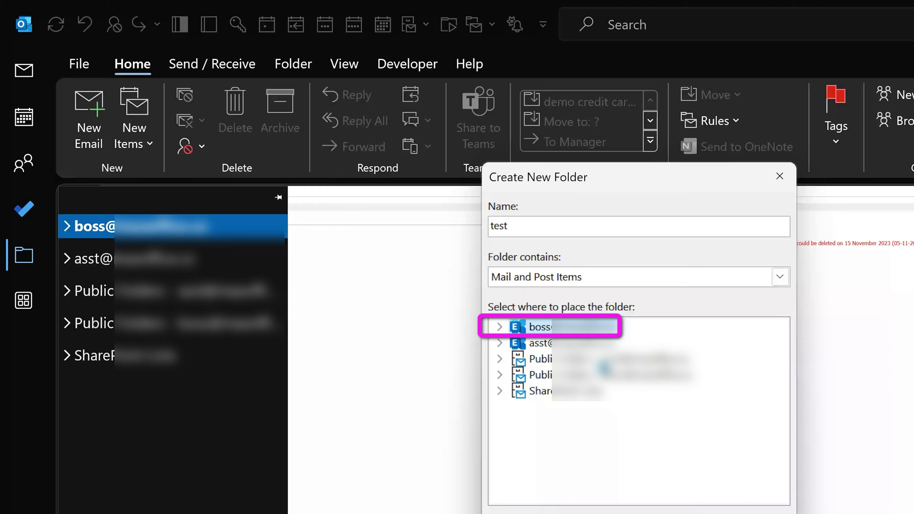
pyautogui.click(593, 276)
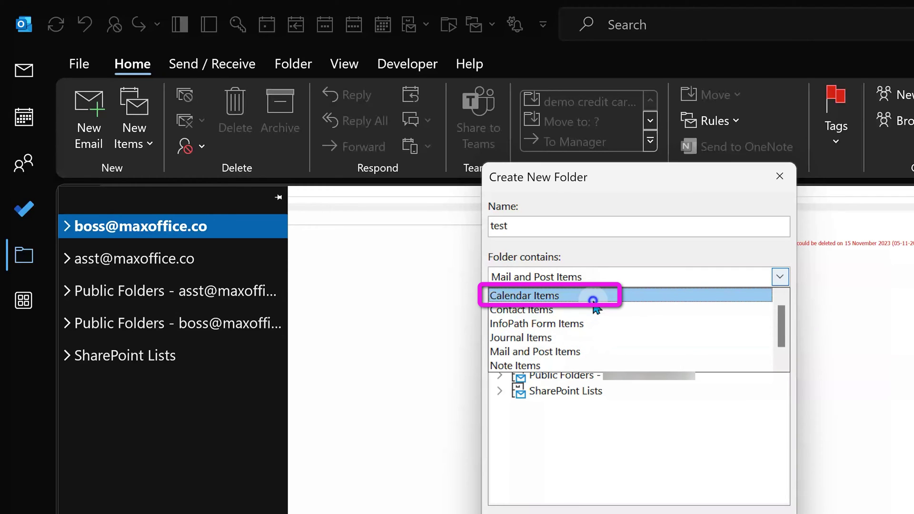
pyautogui.click(593, 300)
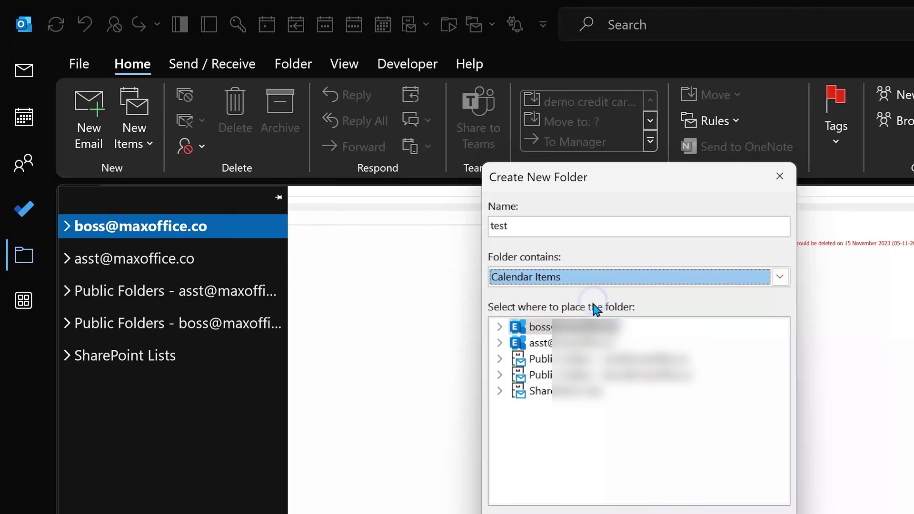
pyautogui.click(119, 465)
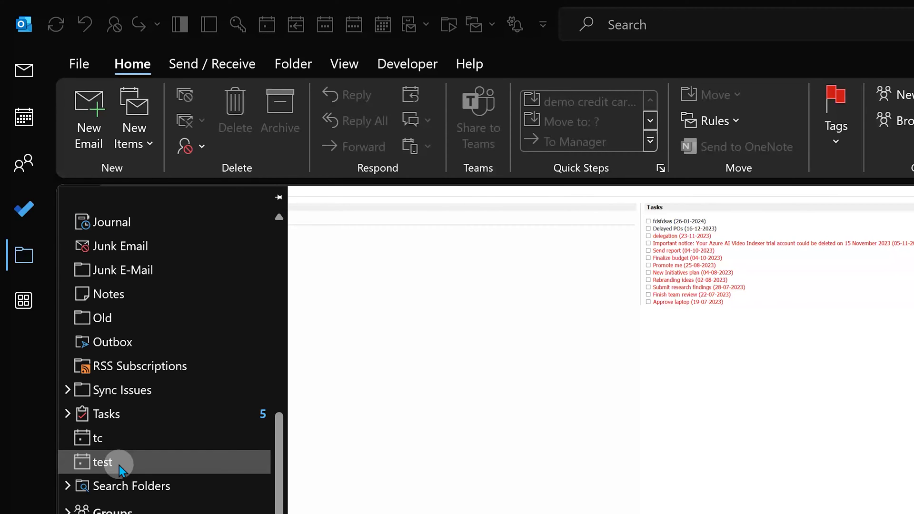
# - Set up a comma-separated-values import of 'data to calendar.csv' targeting the test calendar
pyautogui.click(119, 465)
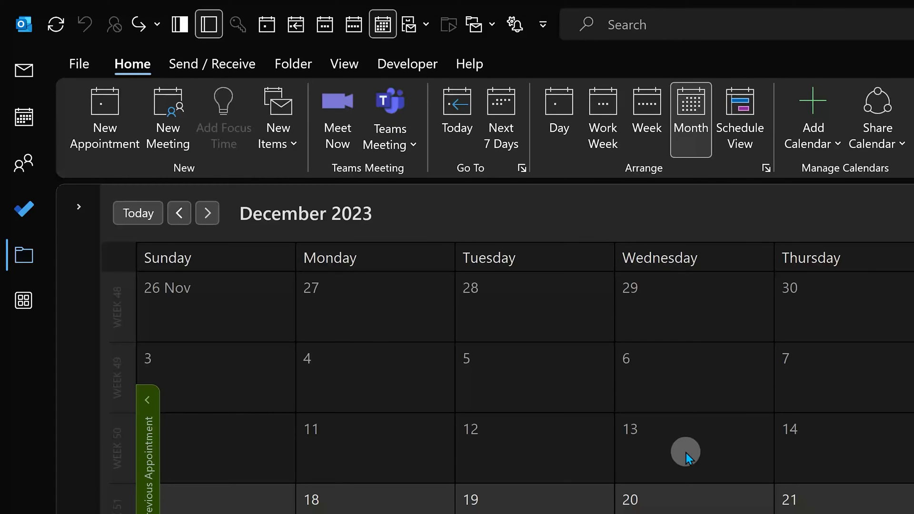
pyautogui.click(79, 64)
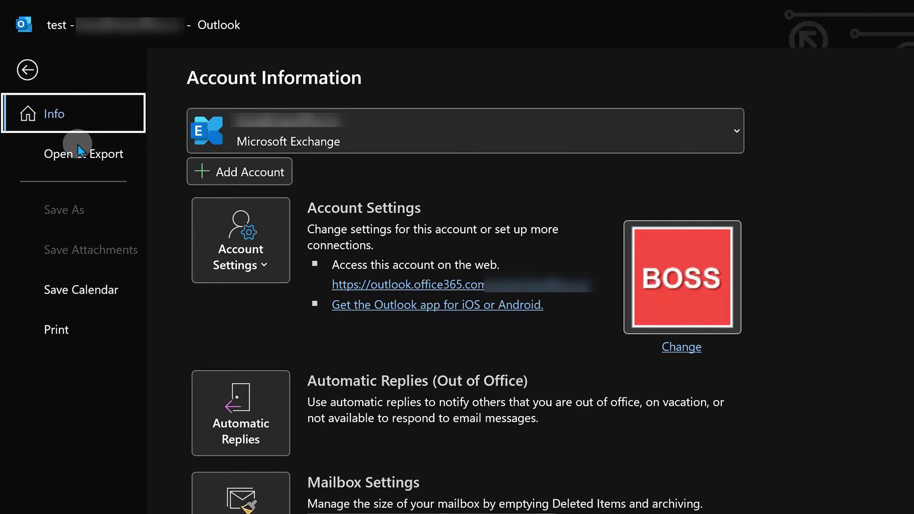
pyautogui.click(78, 153)
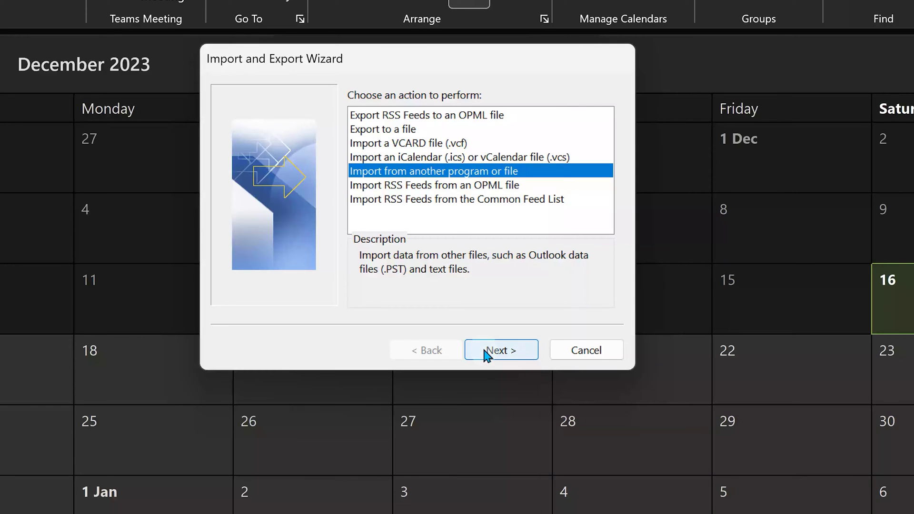
pyautogui.click(486, 353)
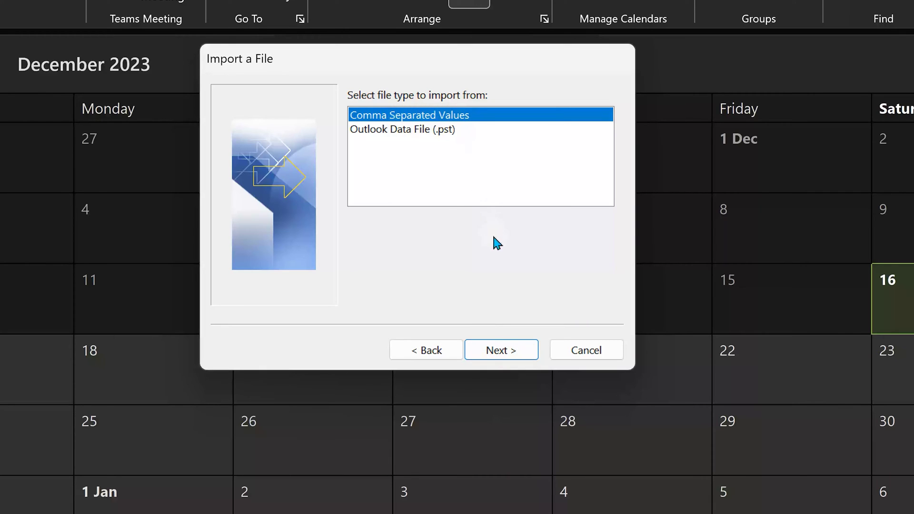
pyautogui.click(492, 351)
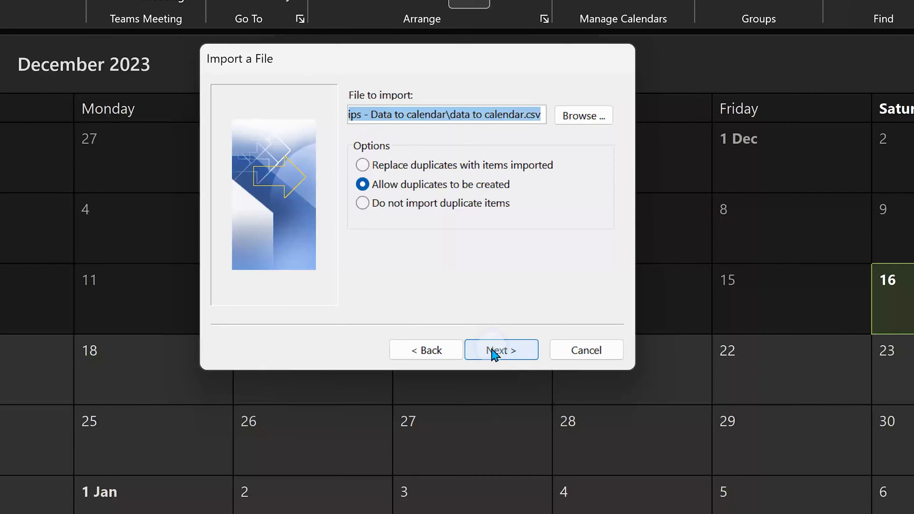
pyautogui.click(589, 120)
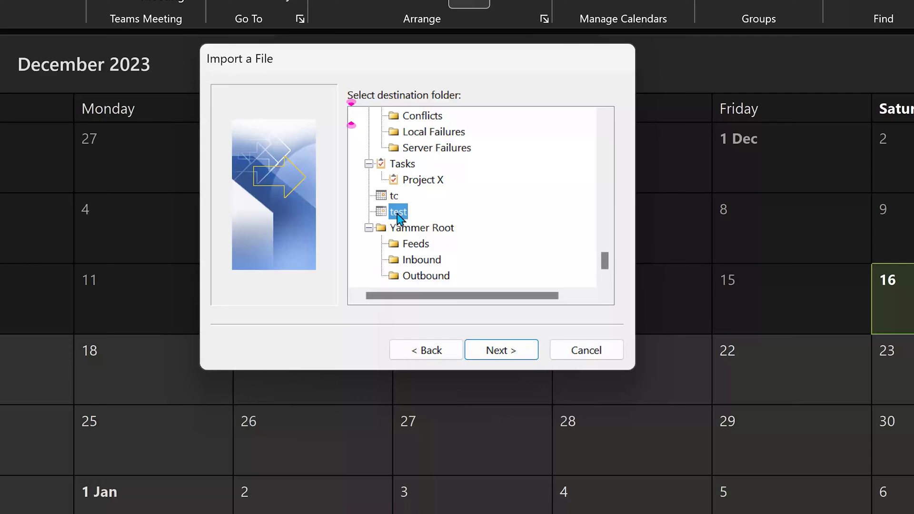
pyautogui.click(491, 353)
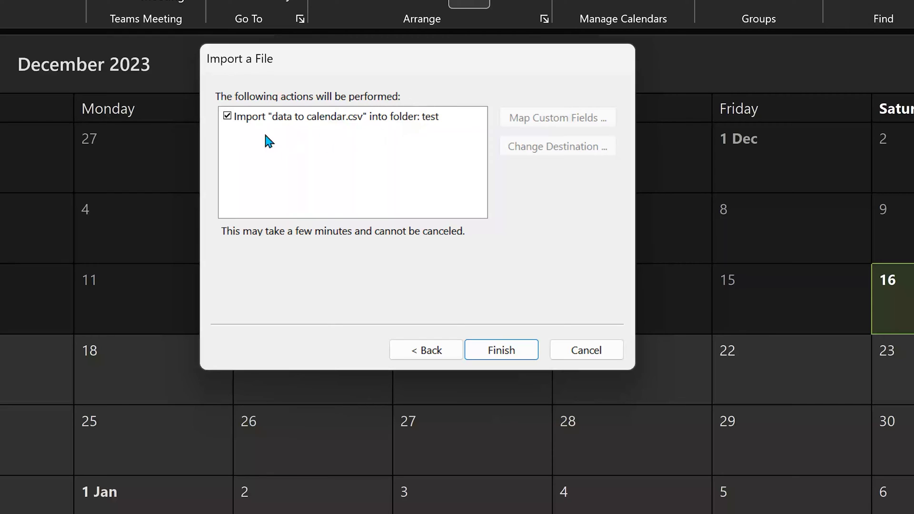
# - Open the custom field mapping for the 'data to calendar.csv' import
pyautogui.click(230, 117)
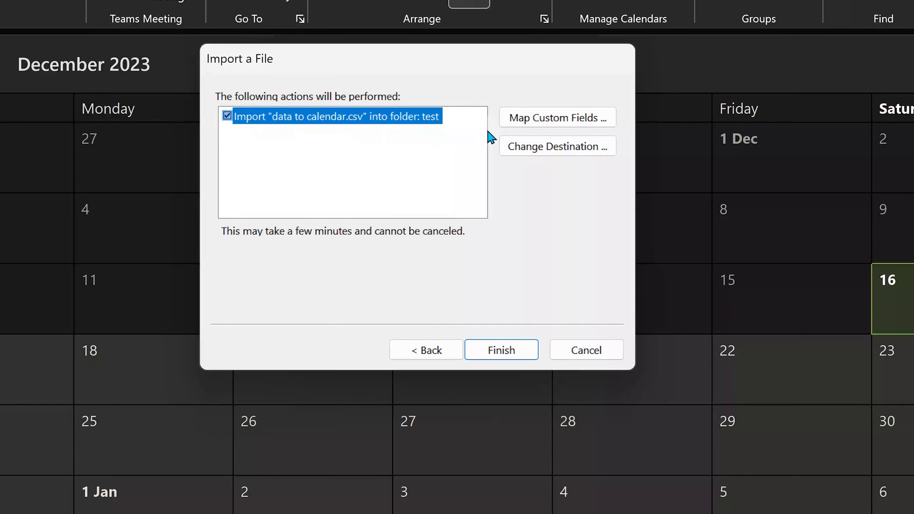
pyautogui.click(545, 121)
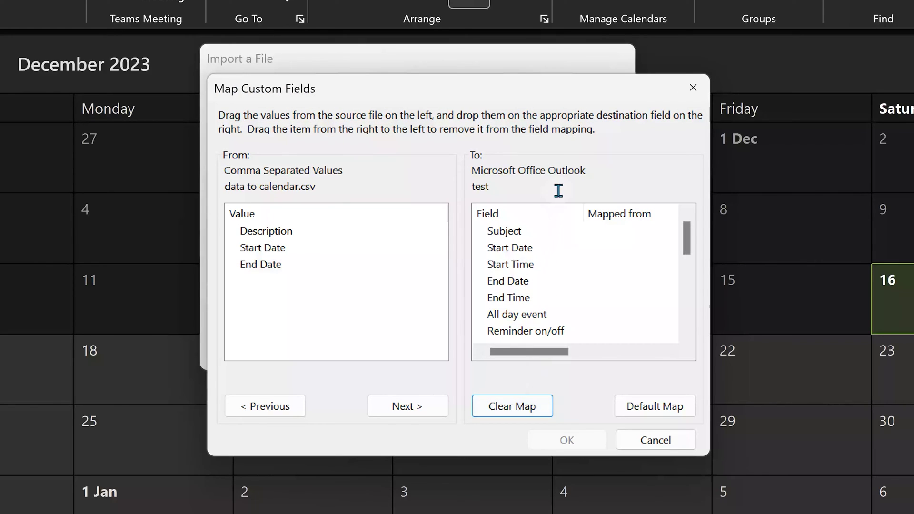
pyautogui.click(537, 353)
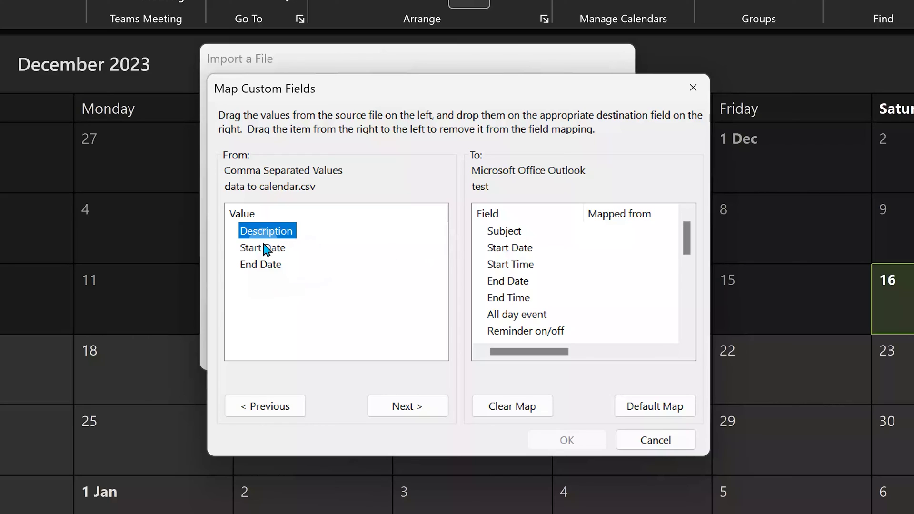
# - Map Description to Subject, Start Date and End Date to their fields, and finish importing
pyautogui.click(279, 232)
pyautogui.click(270, 233)
pyautogui.moveTo(270, 234); pyautogui.dragTo(521, 237)
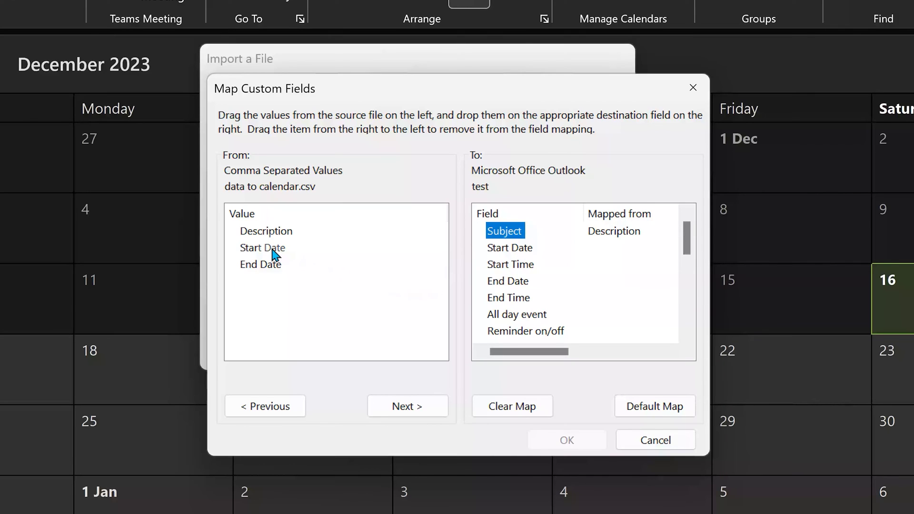
pyautogui.moveTo(280, 249); pyautogui.dragTo(542, 256)
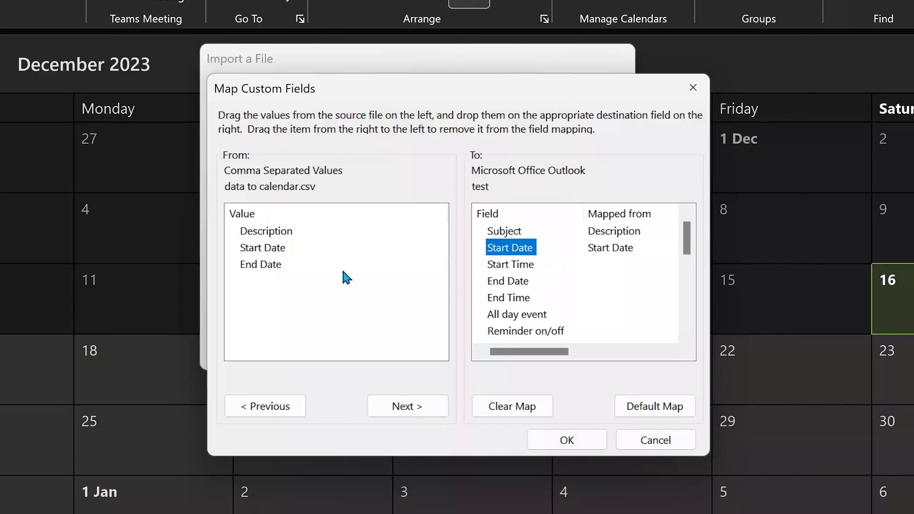
pyautogui.moveTo(265, 265); pyautogui.dragTo(509, 282)
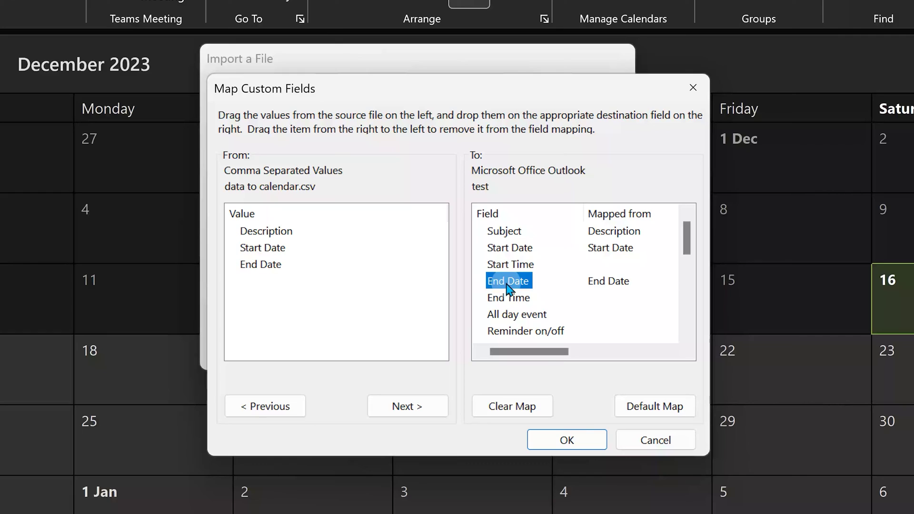
pyautogui.click(582, 446)
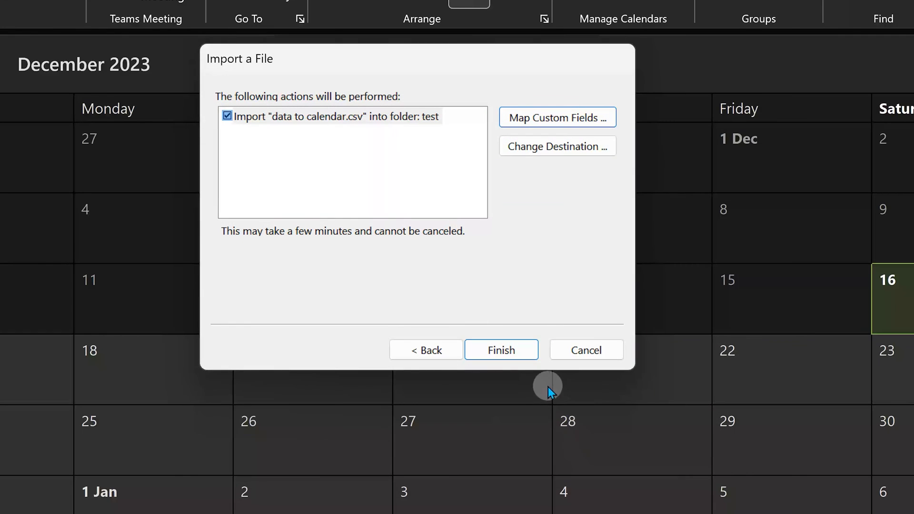
pyautogui.click(516, 355)
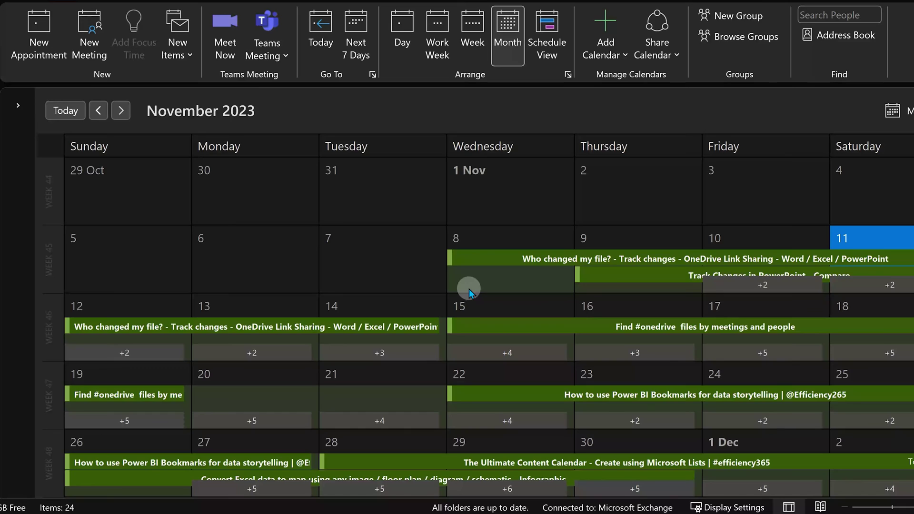
# - Preview the November 2023 test calendar as a Monthly Style printout with Ctrl+P
pyautogui.hotkey('ctrl', 'p')
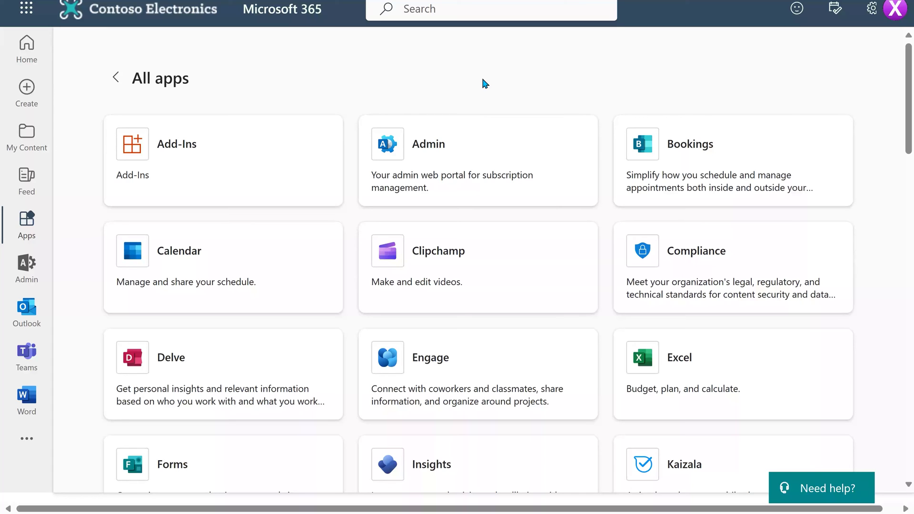
# - Scroll down the All apps page to find Lists
pyautogui.scroll(-6, 549, 222)
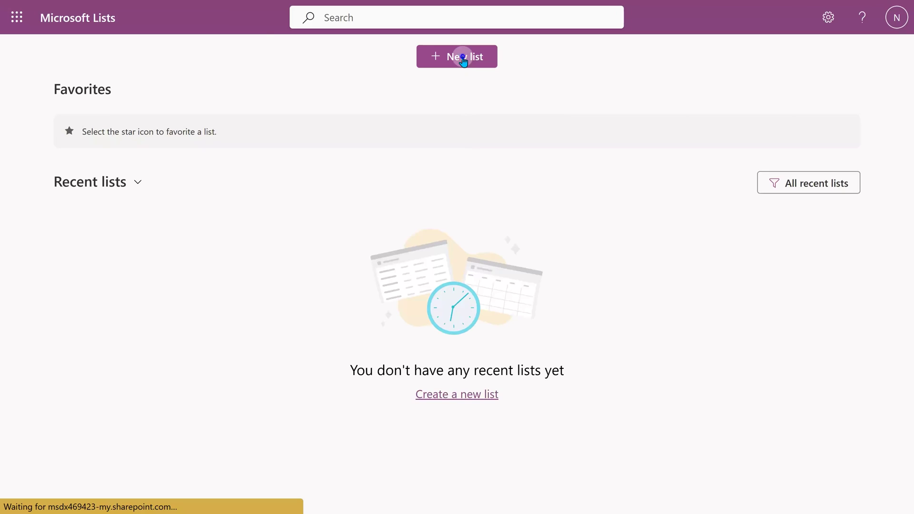
# - Start a new list from the Excel workbook 'data to calendar.xlsx'
pyautogui.click(461, 55)
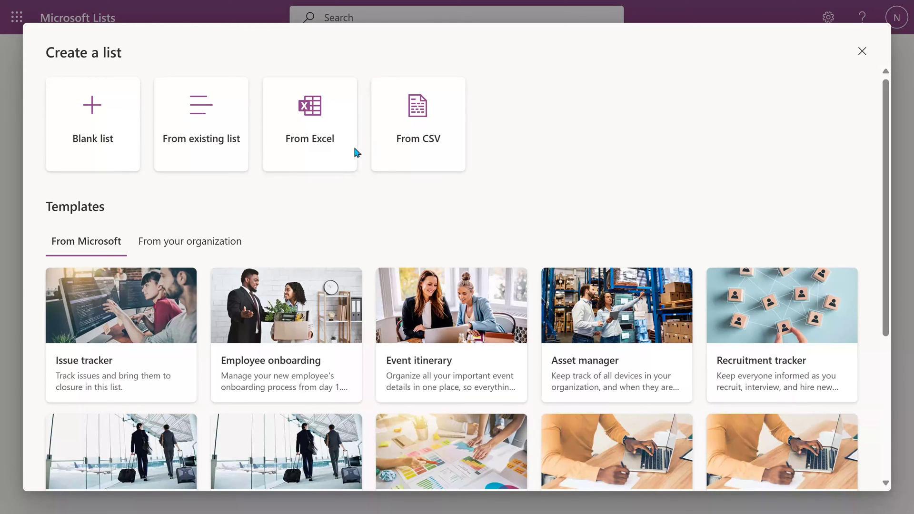
pyautogui.click(279, 104)
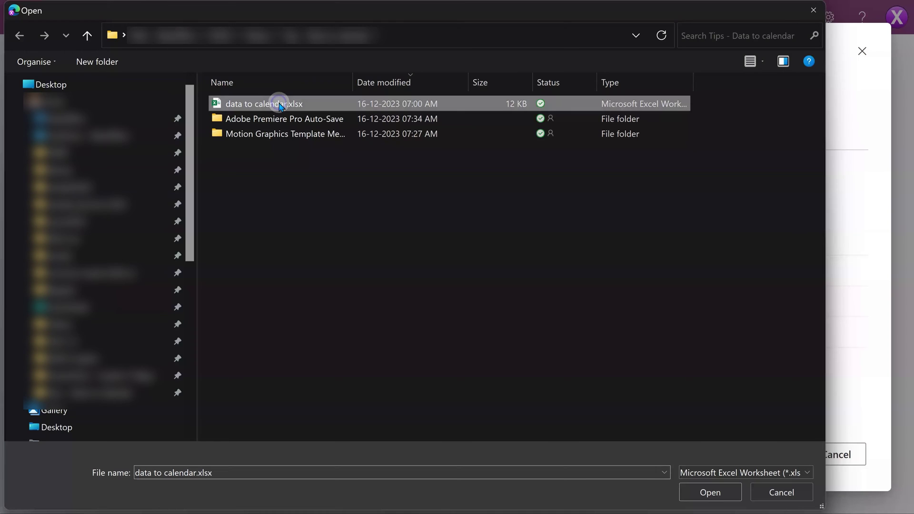
pyautogui.doubleClick(279, 104)
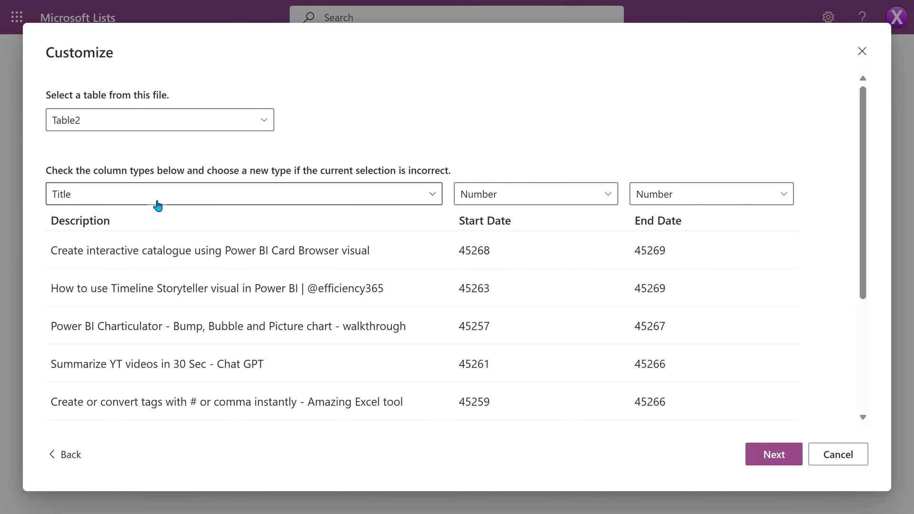
# - Keep Description as Title and set Start Date and End Date to Date and time
pyautogui.click(157, 203)
pyautogui.click(119, 291)
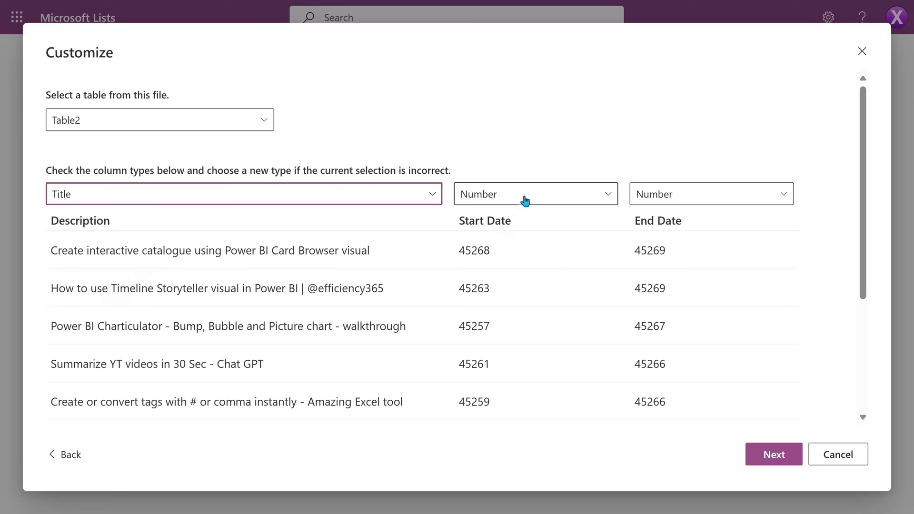
pyautogui.click(527, 198)
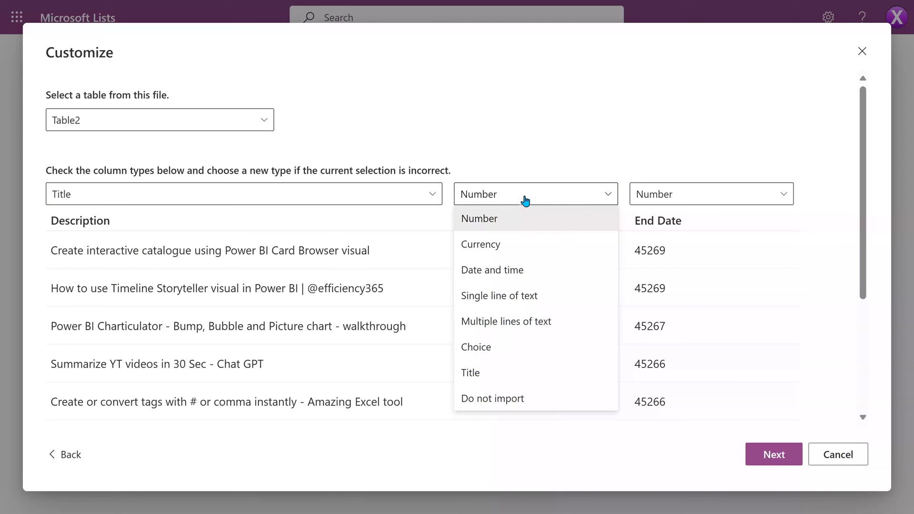
pyautogui.click(508, 274)
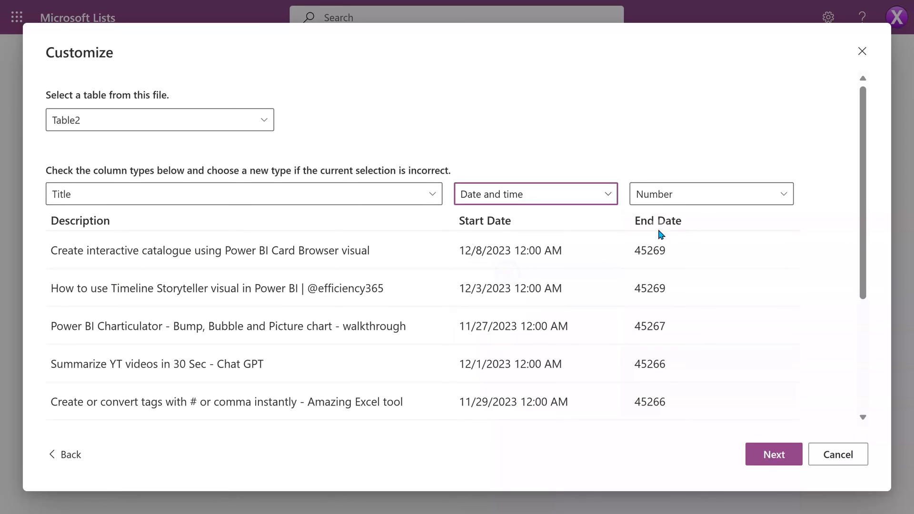
pyautogui.click(698, 205)
pyautogui.click(683, 266)
pyautogui.click(777, 454)
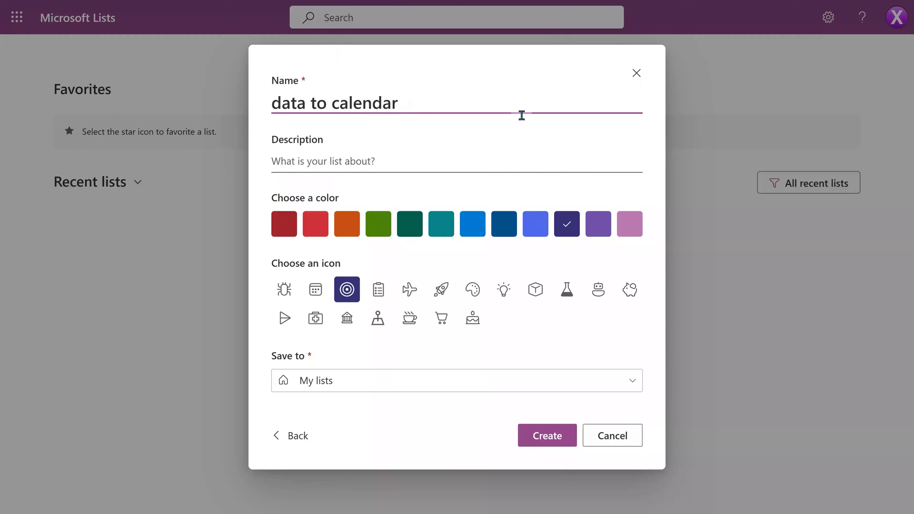
# - Give the 'data to calendar' list a calendar icon and teal colour, then create it
pyautogui.click(315, 290)
pyautogui.click(400, 228)
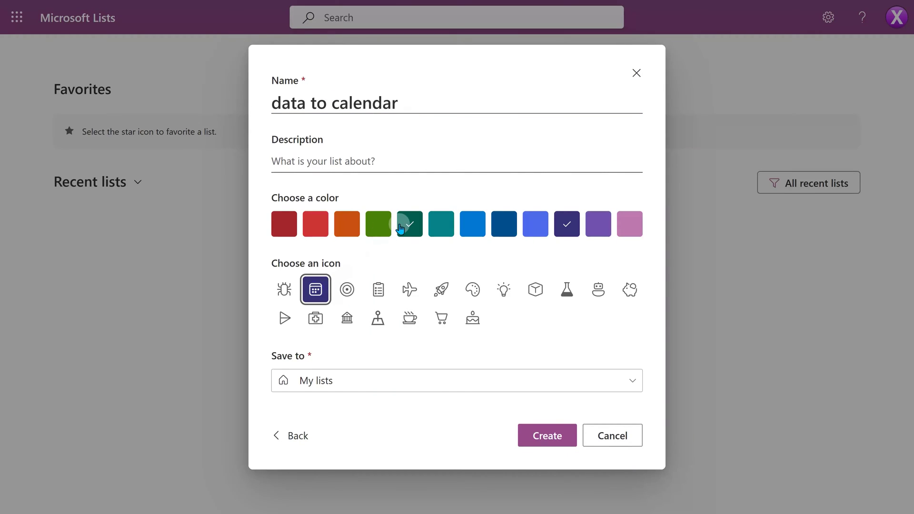
pyautogui.click(557, 445)
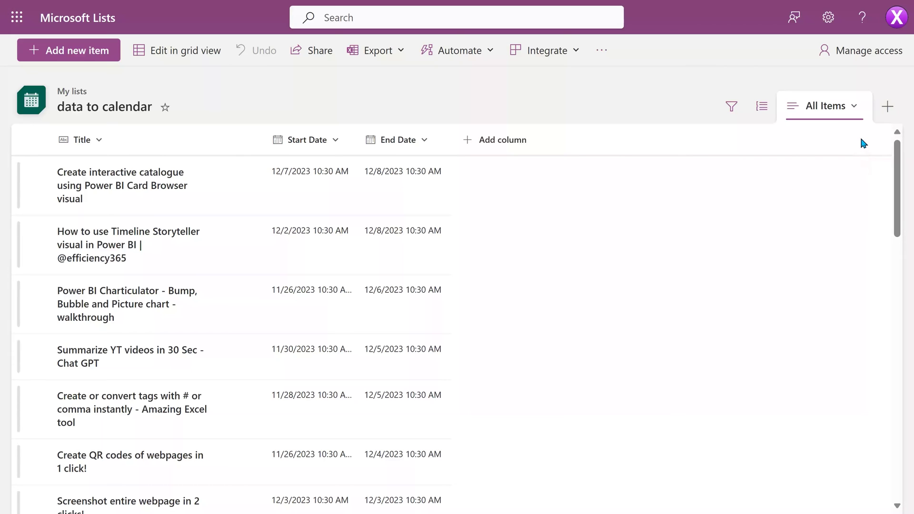
# - Add a month-layout calendar view named 'Calendar' spanning Start Date to End Date
pyautogui.click(887, 113)
pyautogui.click(345, 202)
pyautogui.write('Calendar')
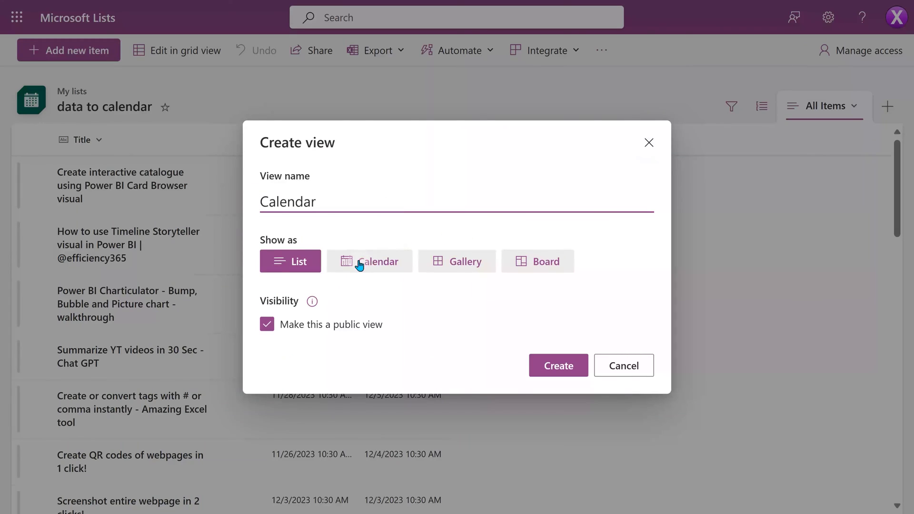
pyautogui.click(359, 264)
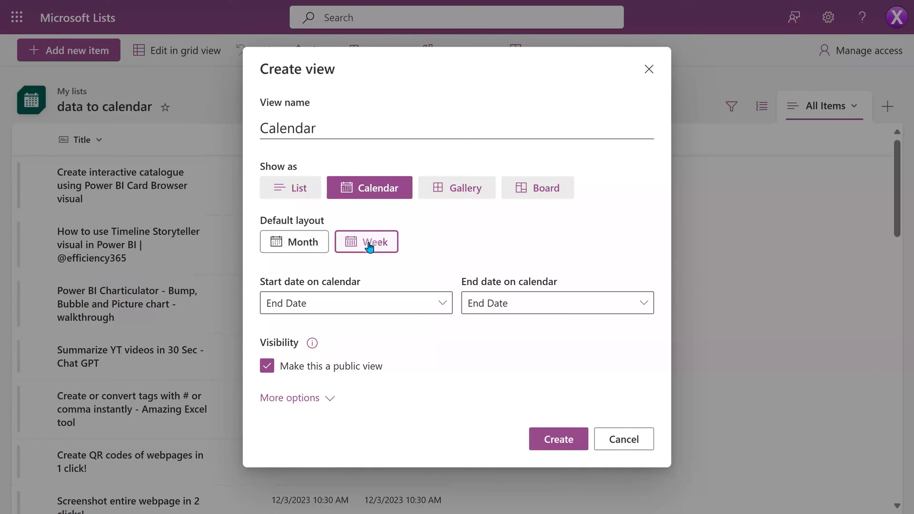
pyautogui.click(307, 242)
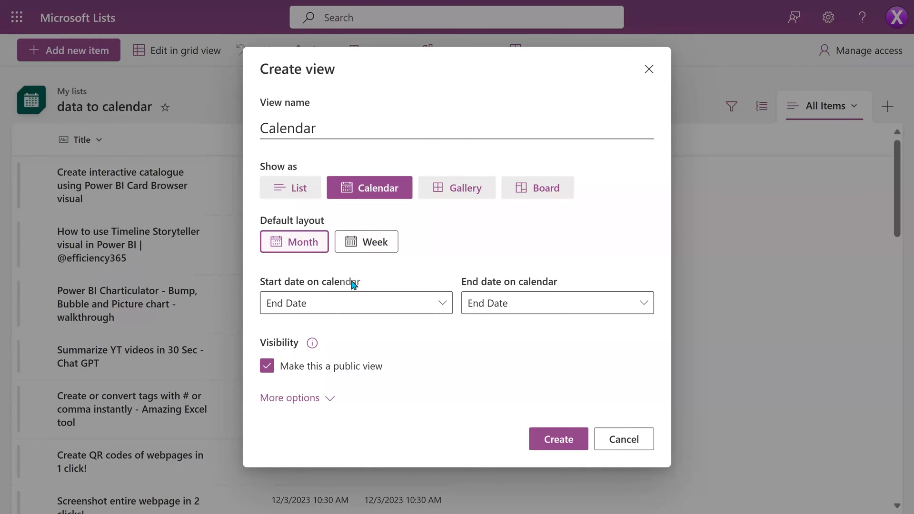
pyautogui.click(337, 305)
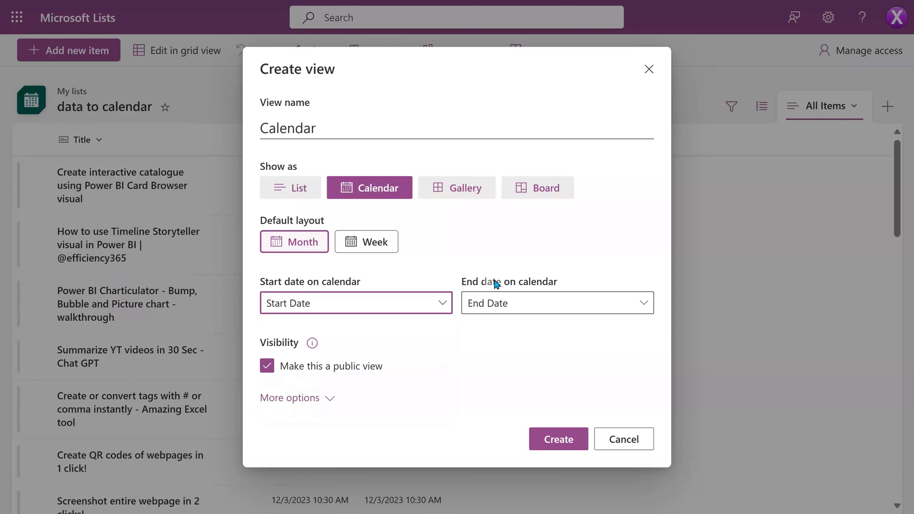
pyautogui.click(553, 433)
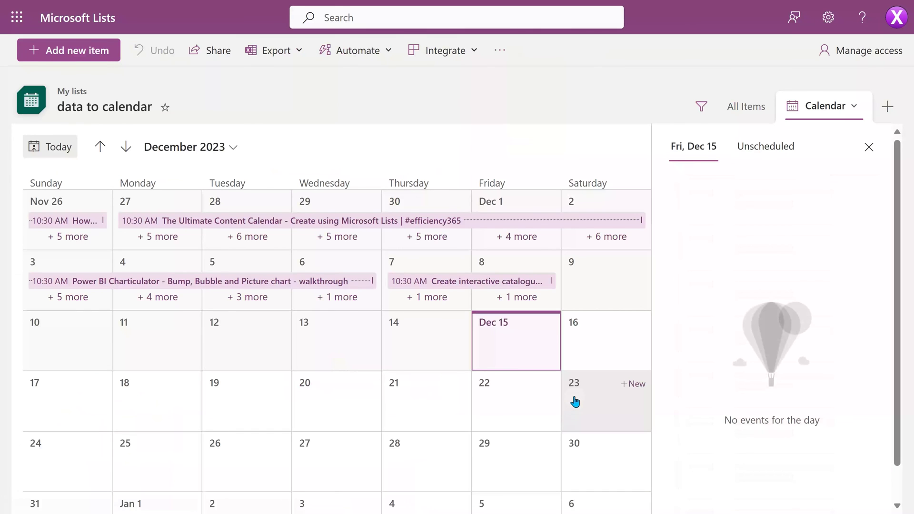
# - Go back one month to November 2023 in the Calendar view
pyautogui.click(100, 147)
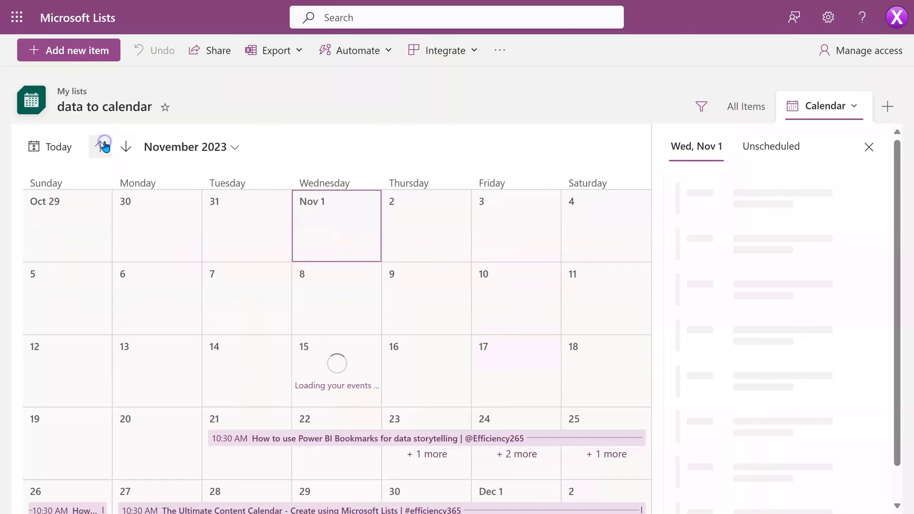